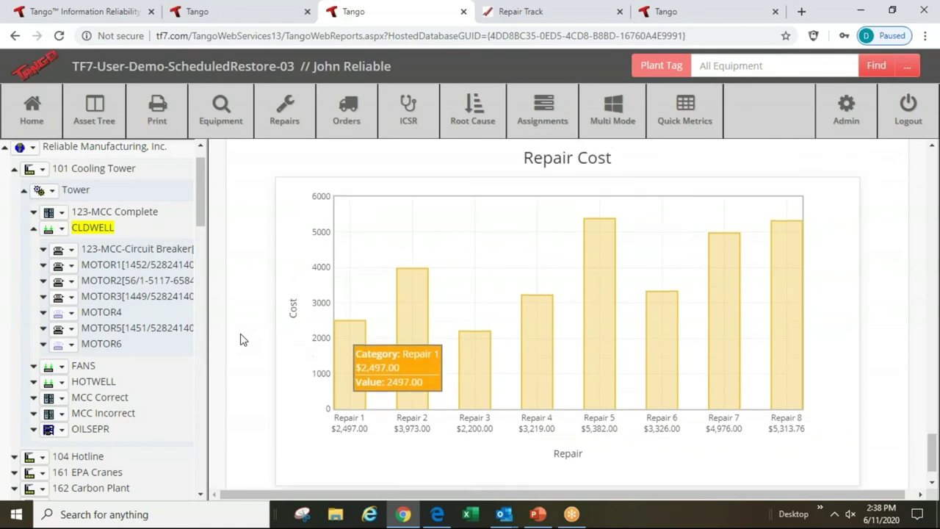
Step: Scroll through CLDWELL's install and repair history around Repair 8 (May 15, 1998–Feb 28, 2003)
scroll(243, 340, up, 7)
scroll(243, 340, down, 2)
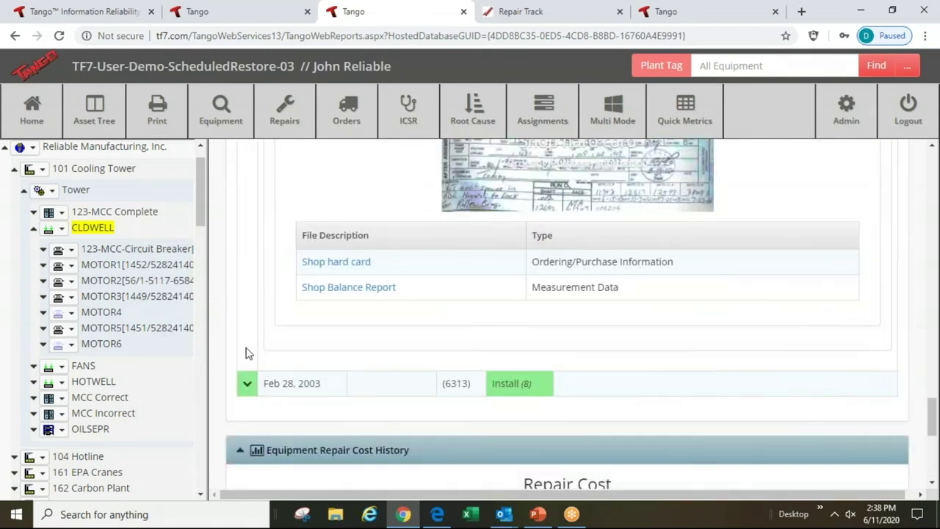
scroll(252, 325, up, 12)
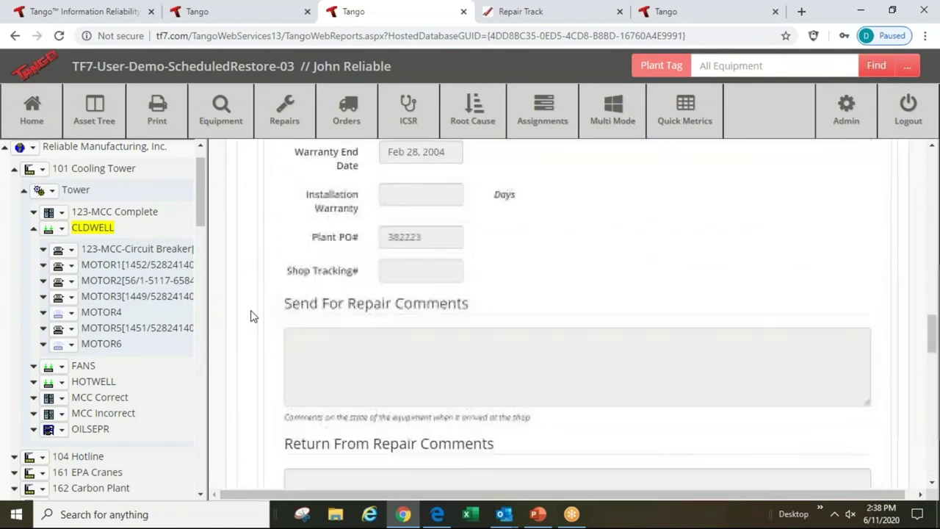
scroll(251, 316, up, 4)
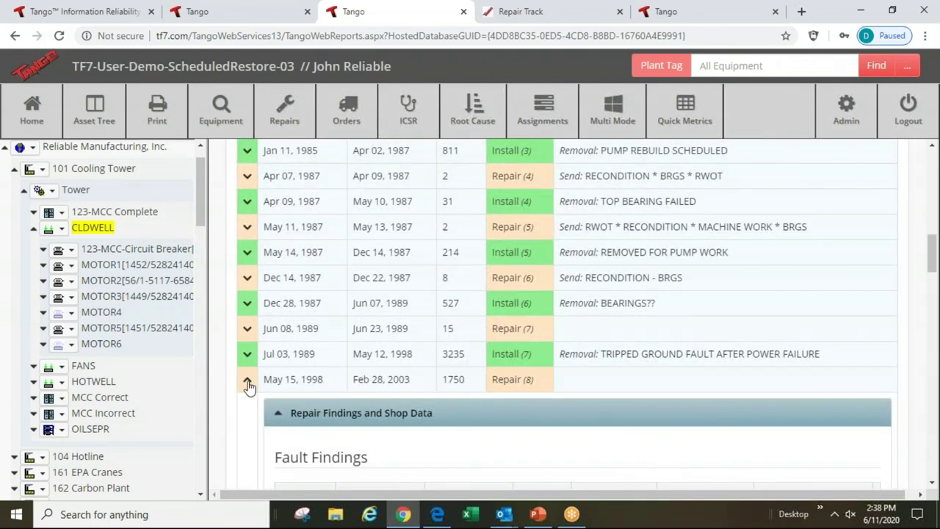
Step: Collapse the May 15, 1998 repair findings, CLDWELL and 101 Cooling Tower nodes, then switch to MSD-Cincinnati
click(248, 384)
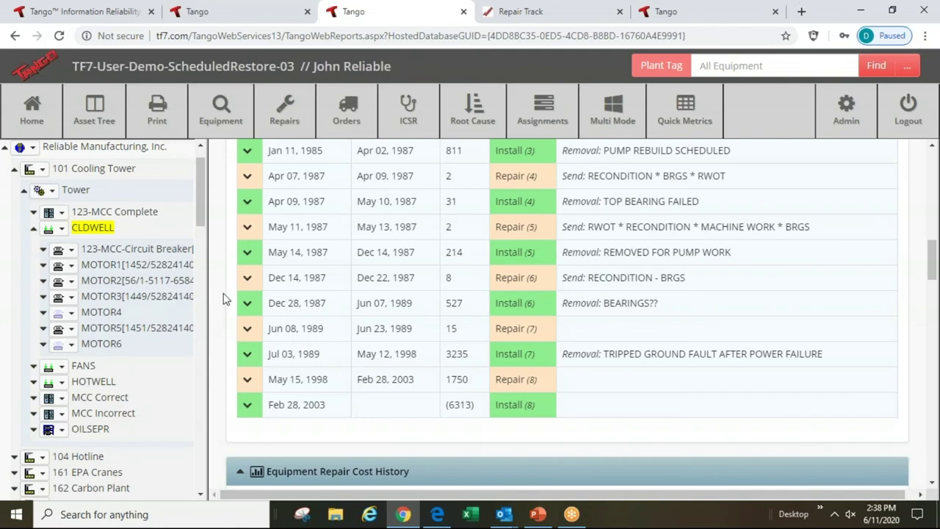
click(33, 228)
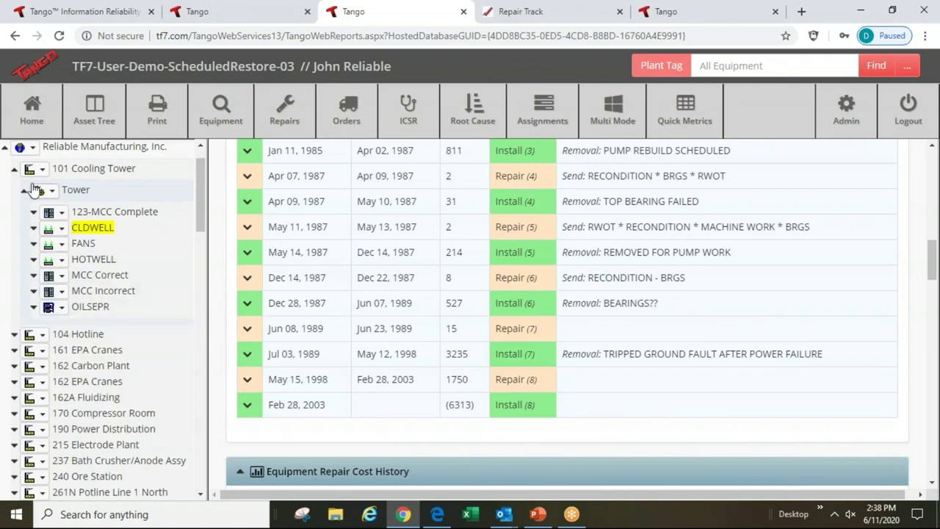
click(14, 168)
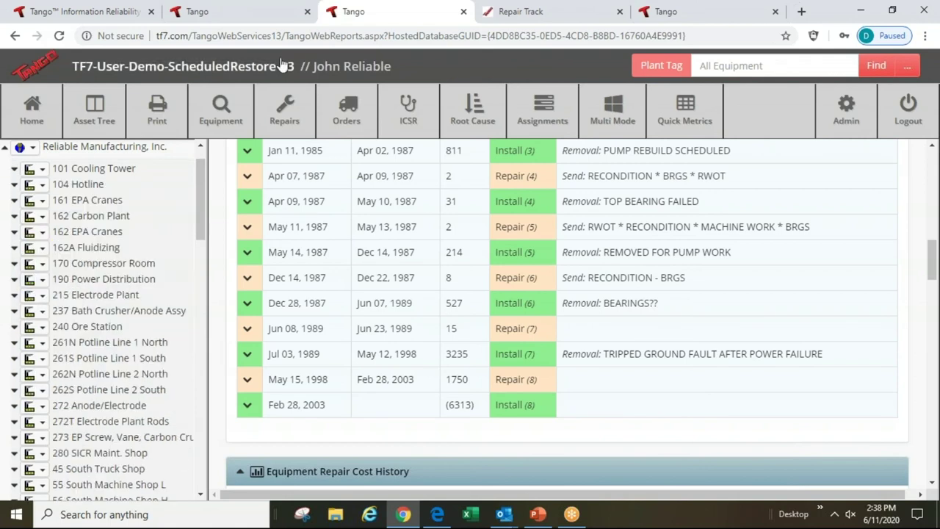
click(246, 21)
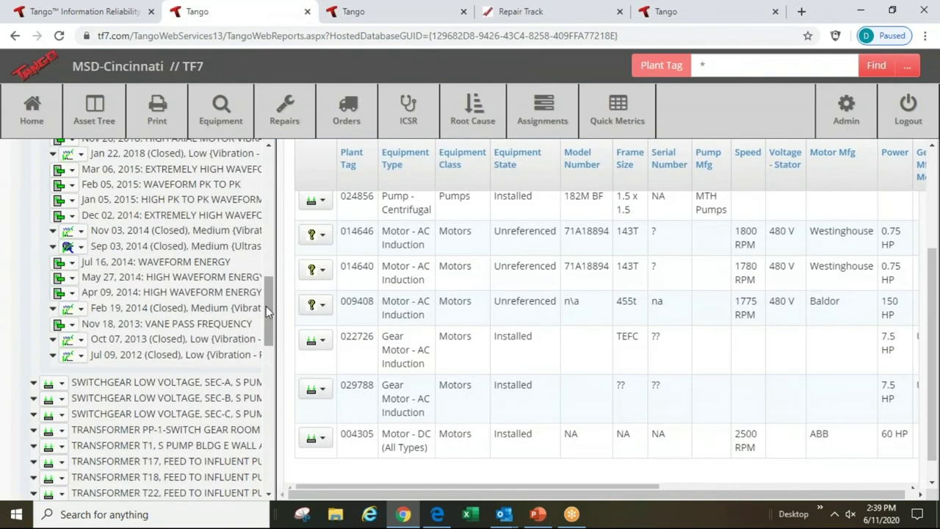
Step: Expand Services and Condition Assessment Services to reveal Report Search, Task Control Panel and Last Two Condition Assessments
scroll(268, 338, down, 1)
scroll(267, 371, down, 5)
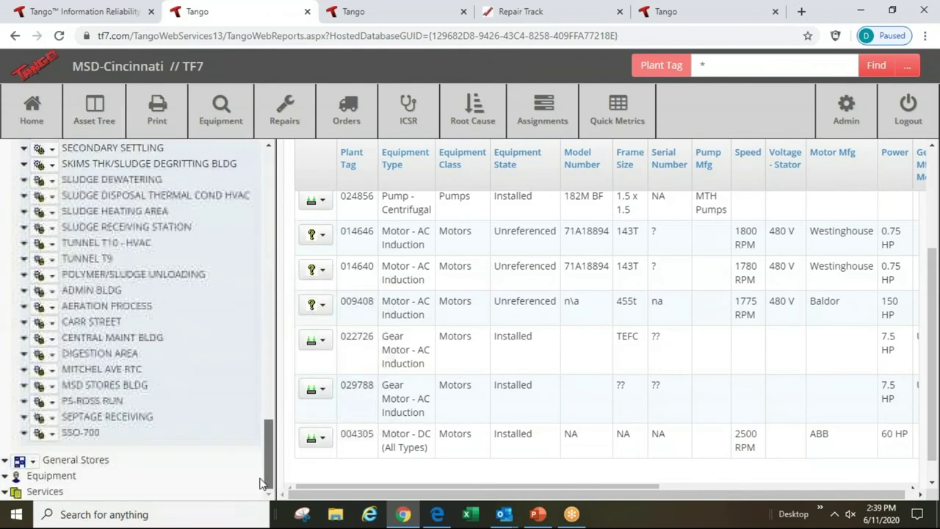
click(5, 492)
scroll(103, 360, down, 3)
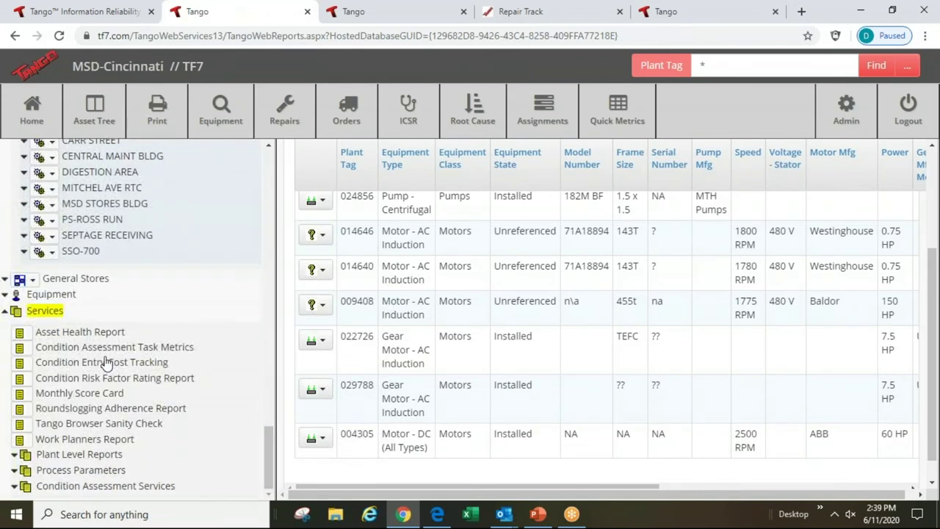
click(14, 487)
scroll(268, 470, down, 2)
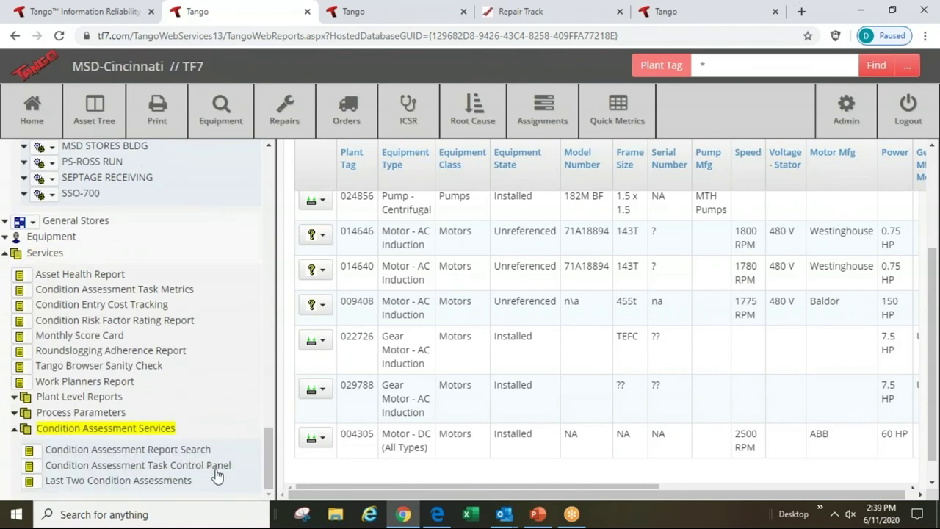
Step: Open the Condition Assessment Task Control Panel and review its Open Assignments, expected finish dates and overdue flags
click(30, 470)
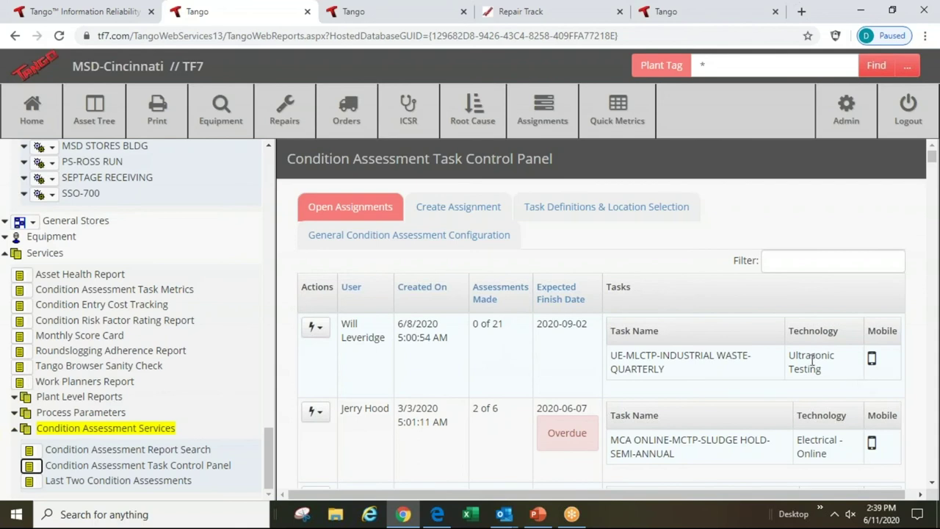
scroll(816, 357, down, 3)
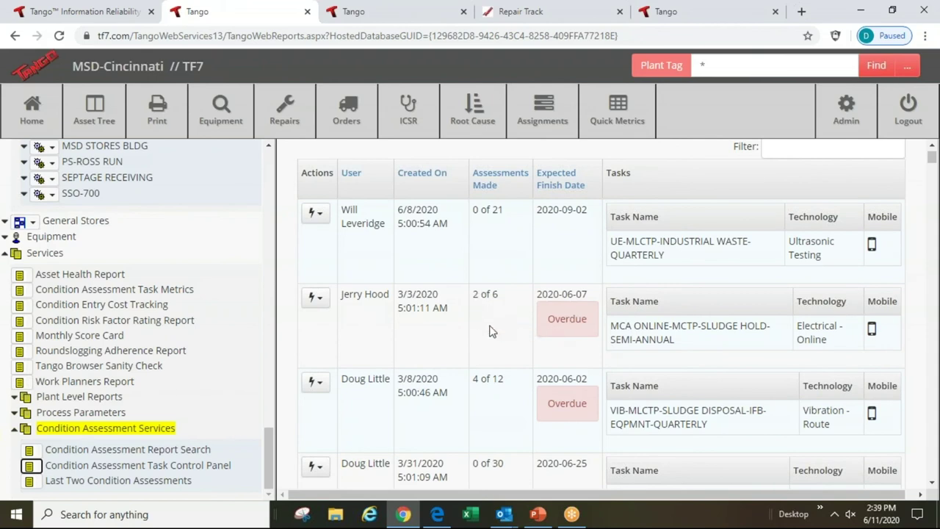
scroll(492, 331, down, 3)
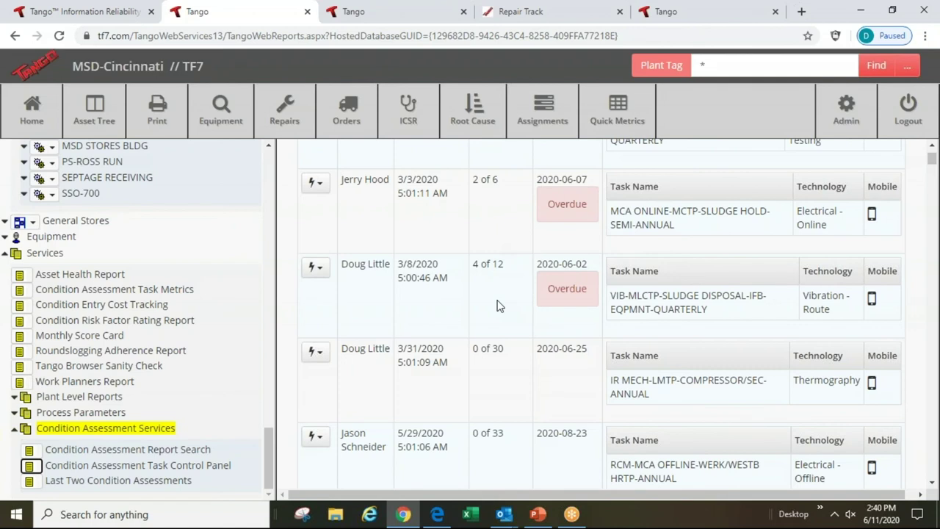
scroll(497, 304, up, 2)
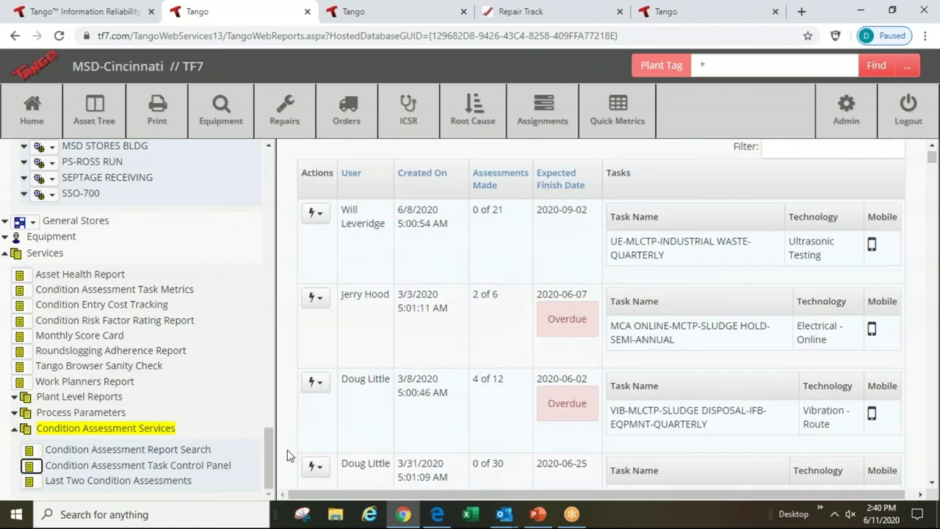
scroll(265, 451, up, 2)
scroll(264, 454, down, 2)
Step: Open the ICSR report, widen it, collapse its Charts section and hide the Asset Tree
click(406, 104)
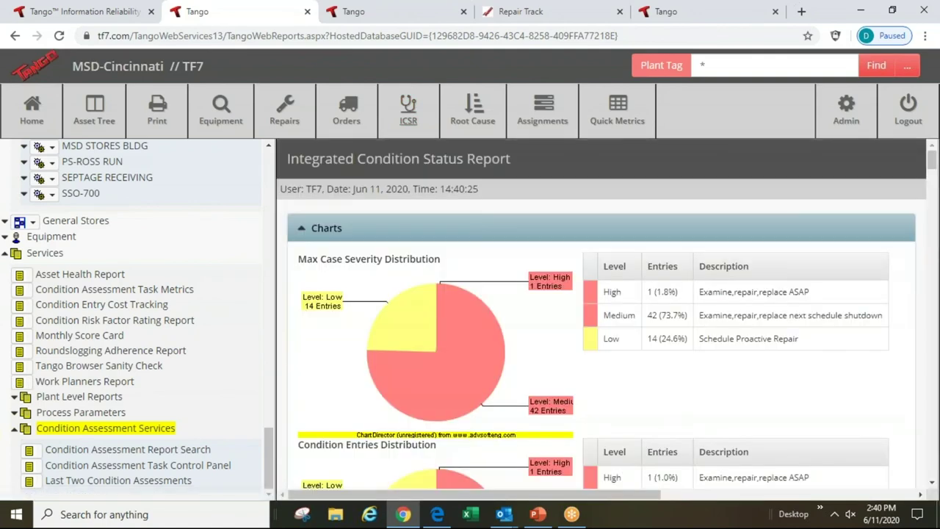
drag(275, 294, 257, 294)
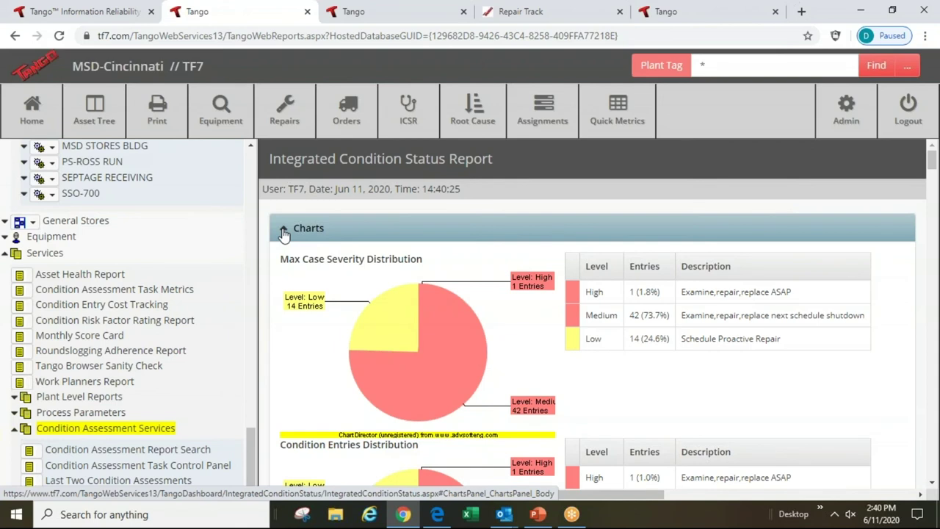
click(283, 231)
scroll(617, 195, down, 2)
click(96, 109)
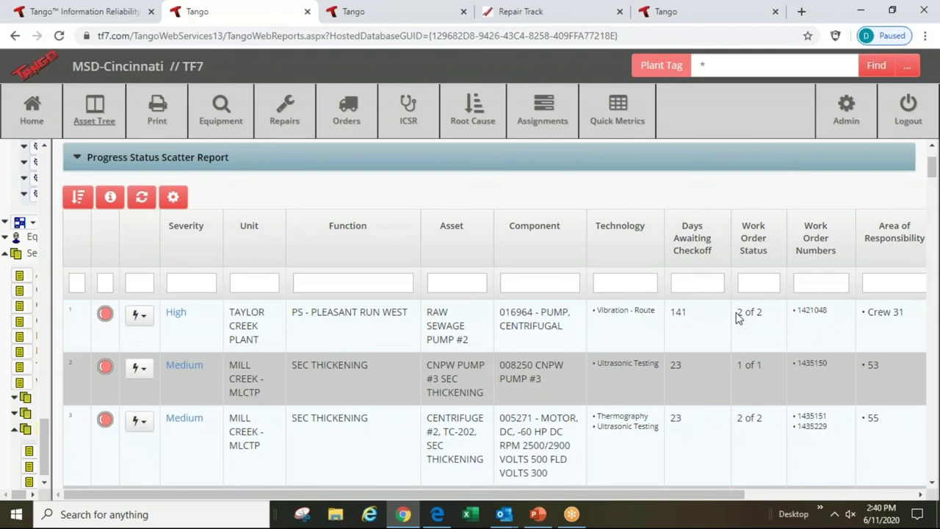
Step: Review the report columns sideways, then open Case Details via row 3's 'Medium' severity link
drag(622, 494, 833, 470)
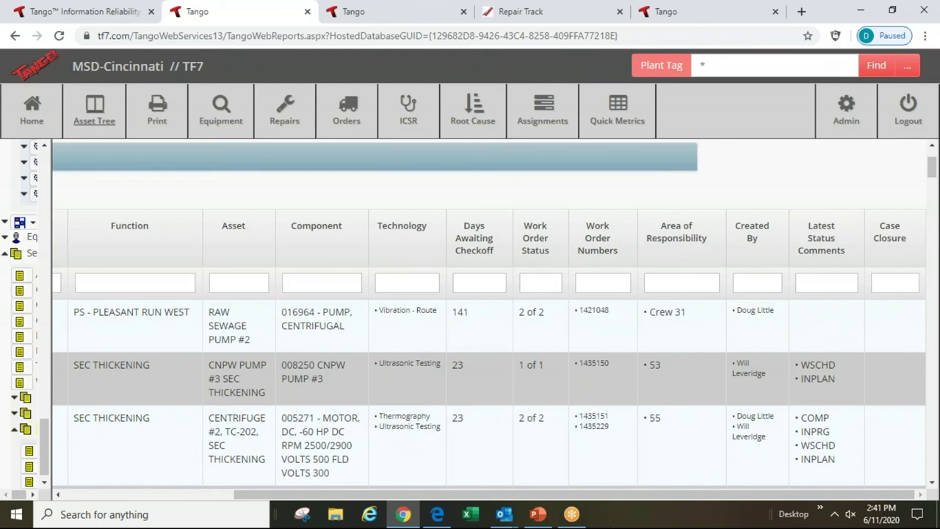
drag(600, 495, 424, 484)
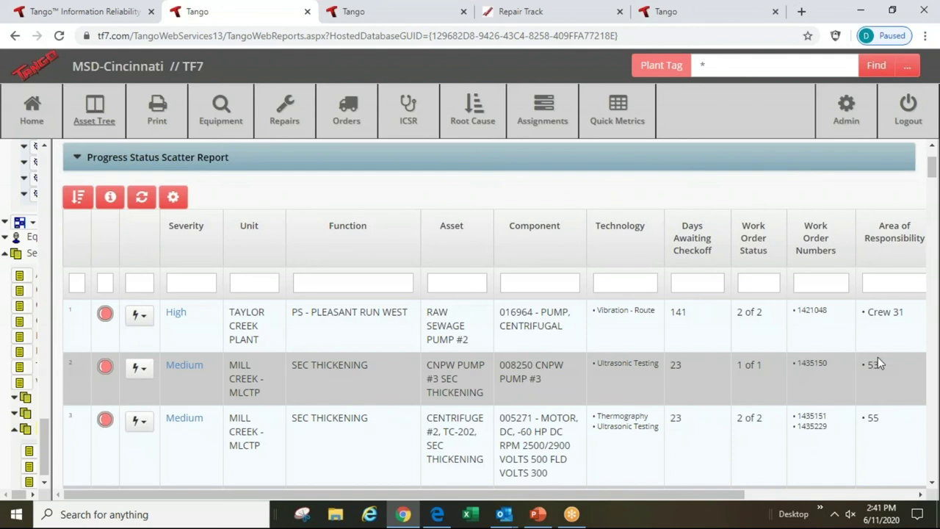
drag(660, 494, 821, 485)
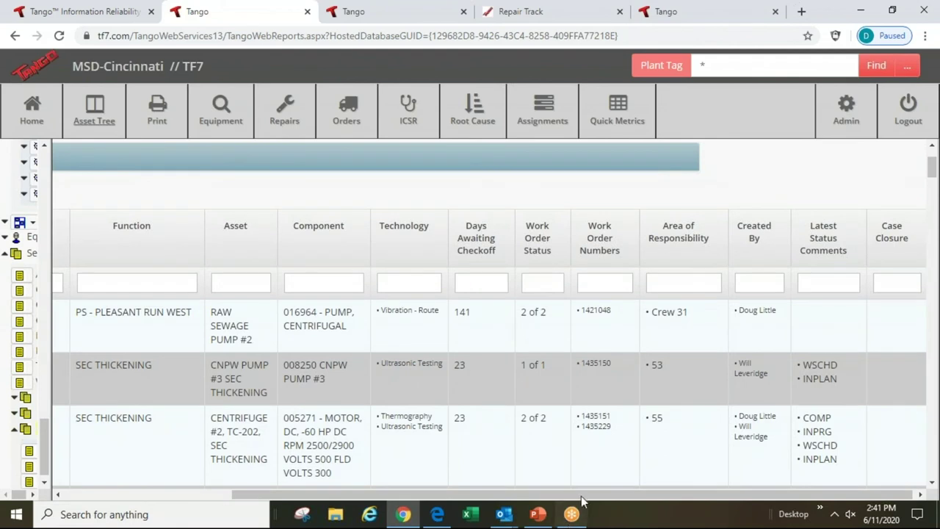
drag(580, 495, 405, 489)
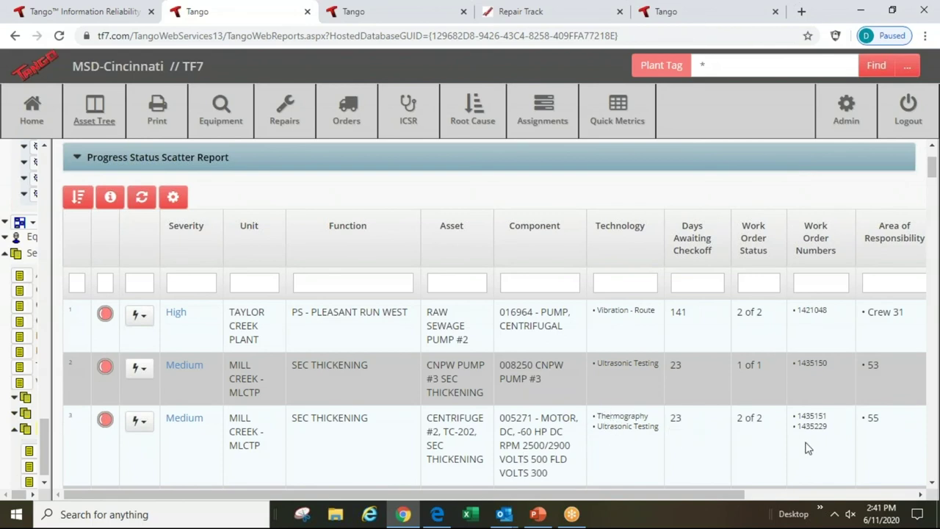
drag(645, 491, 743, 507)
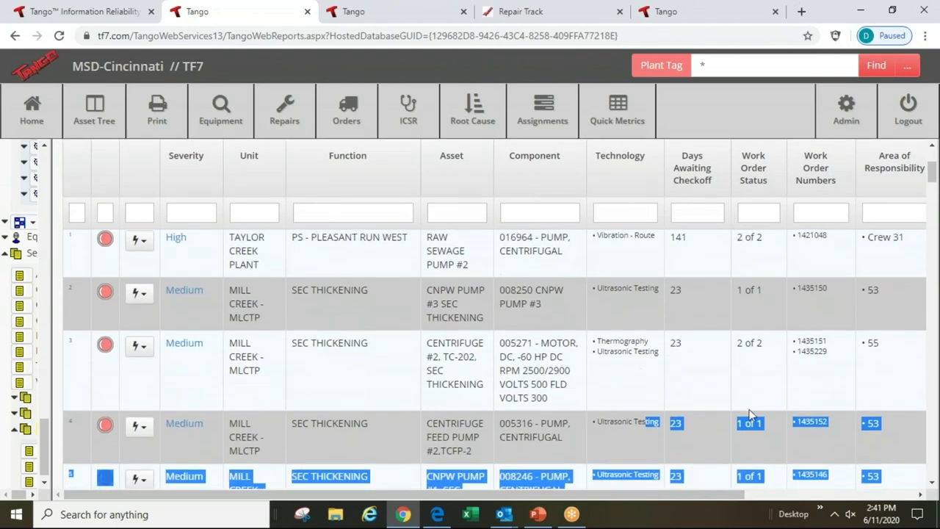
click(185, 344)
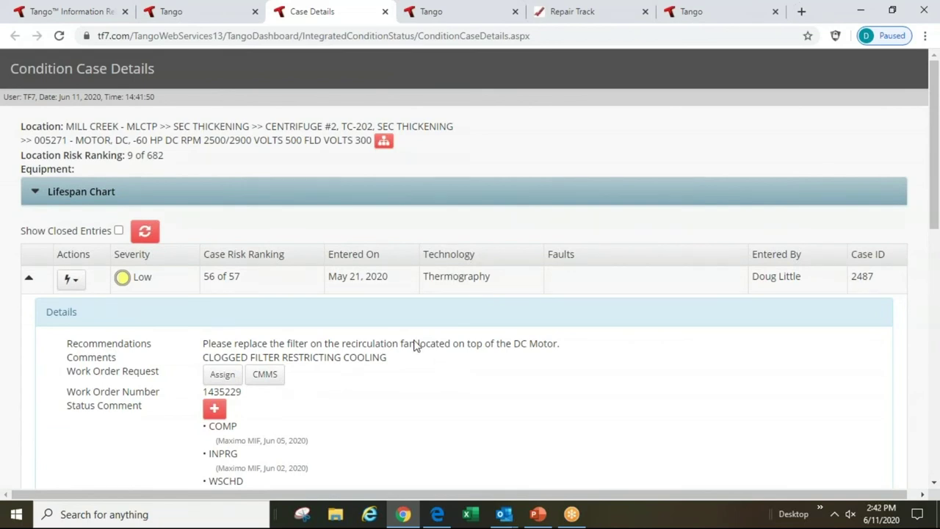
scroll(396, 338, down, 3)
scroll(351, 230, down, 2)
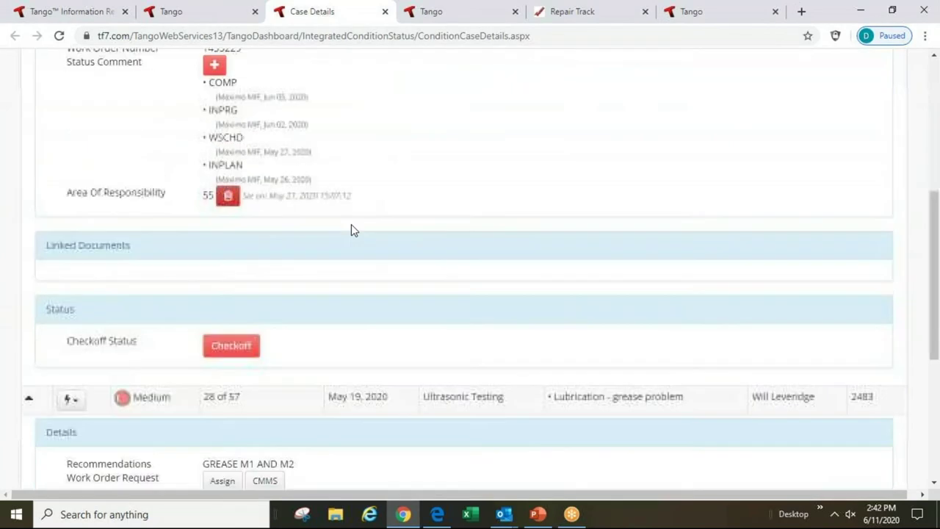
scroll(351, 229, down, 2)
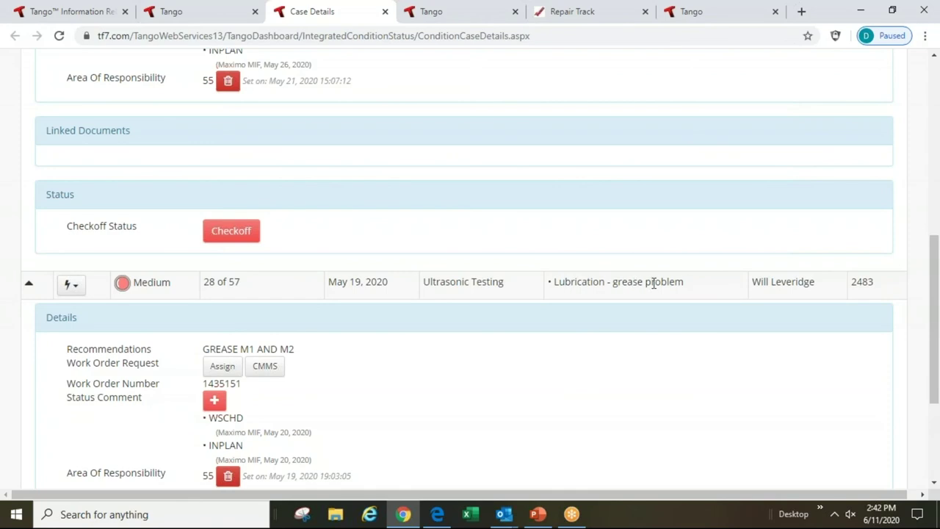
scroll(480, 319, down, 2)
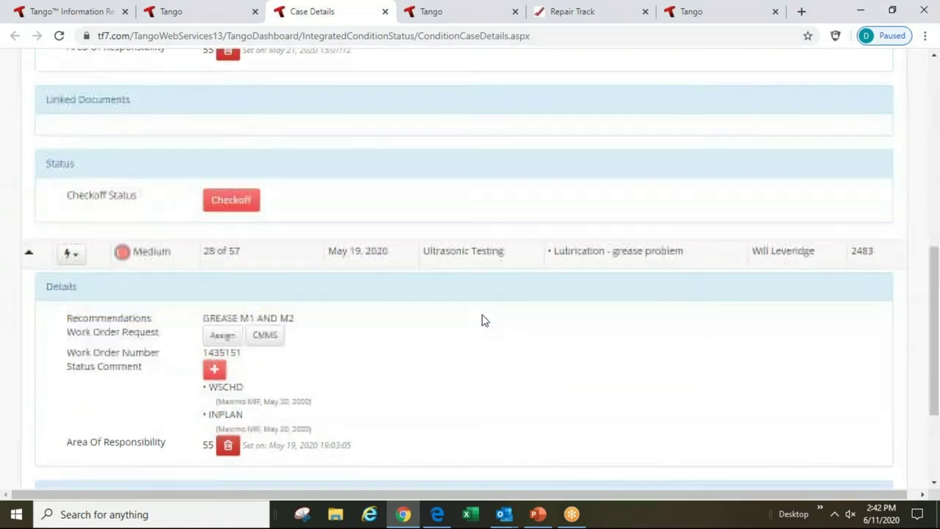
scroll(434, 282, down, 2)
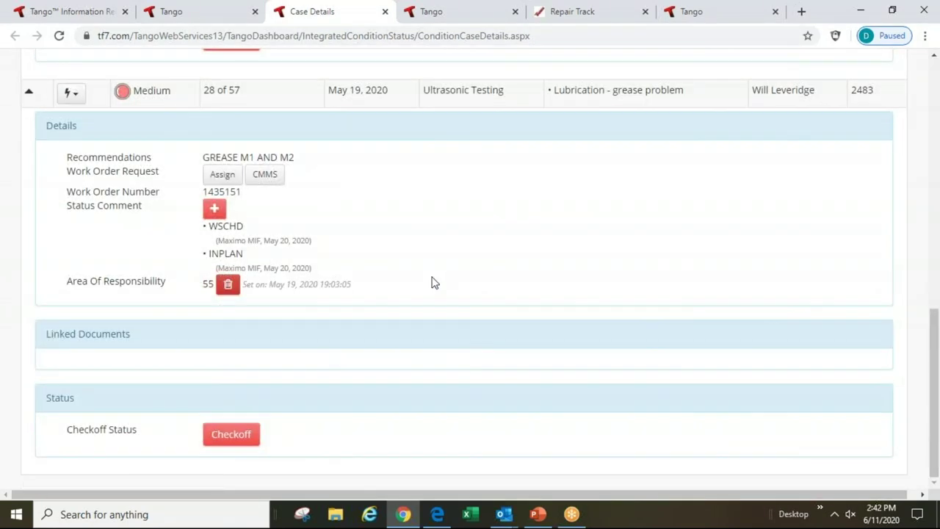
scroll(434, 283, up, 9)
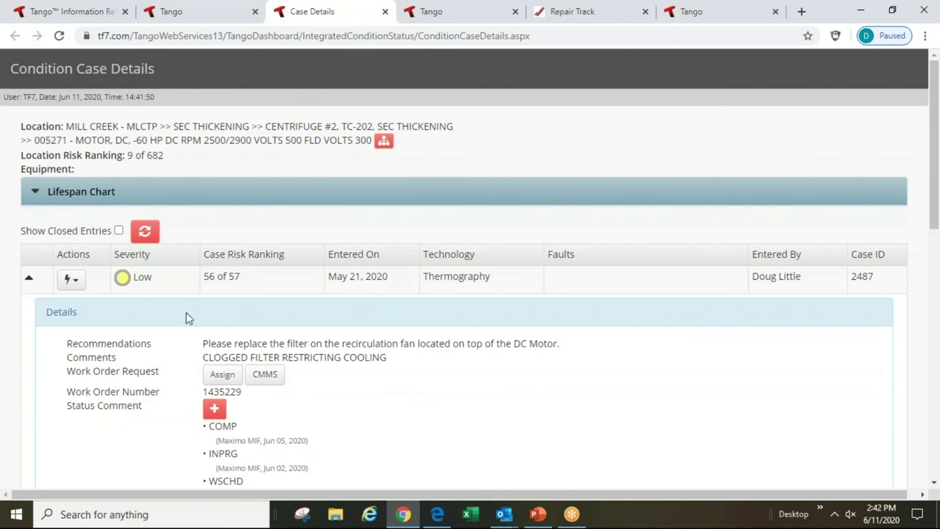
scroll(335, 342, down, 5)
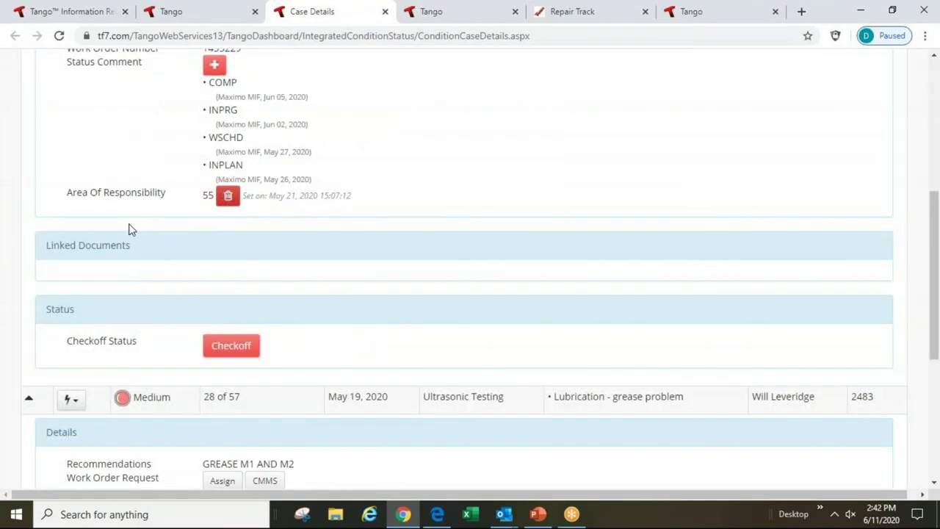
scroll(142, 321, down, 2)
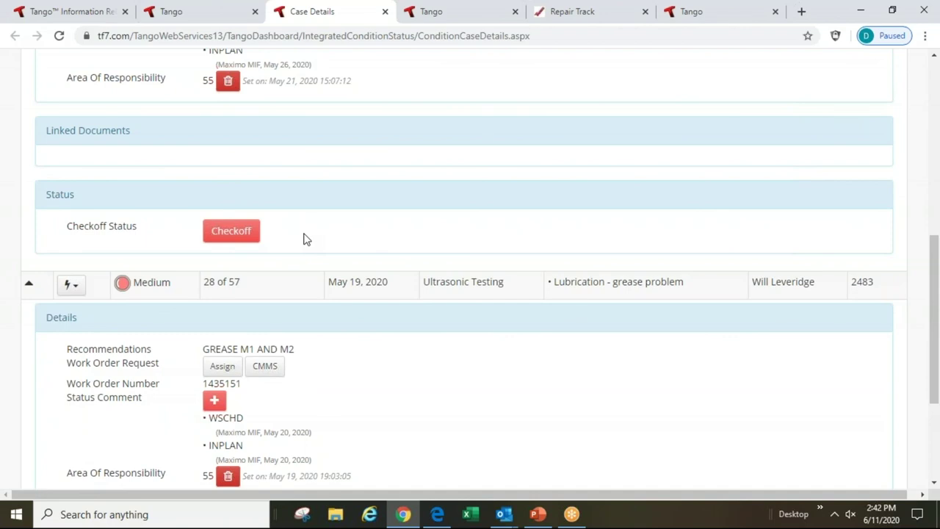
scroll(297, 239, up, 6)
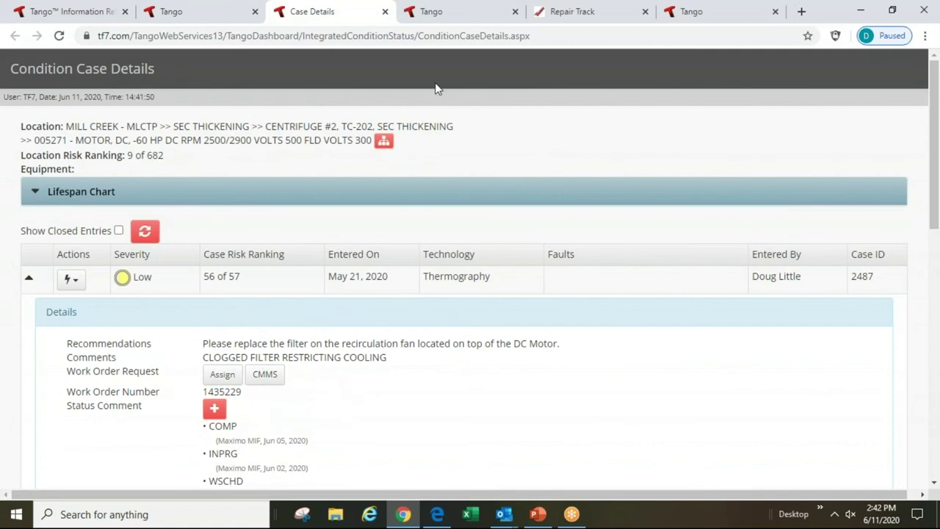
Step: Close the Case Details tab and scroll the scatter report columns back and forth
click(384, 11)
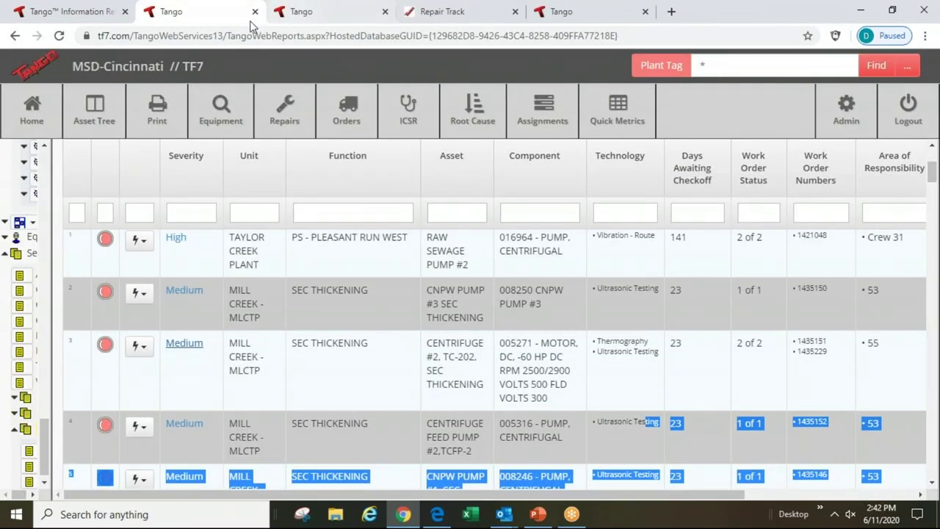
drag(500, 498, 670, 480)
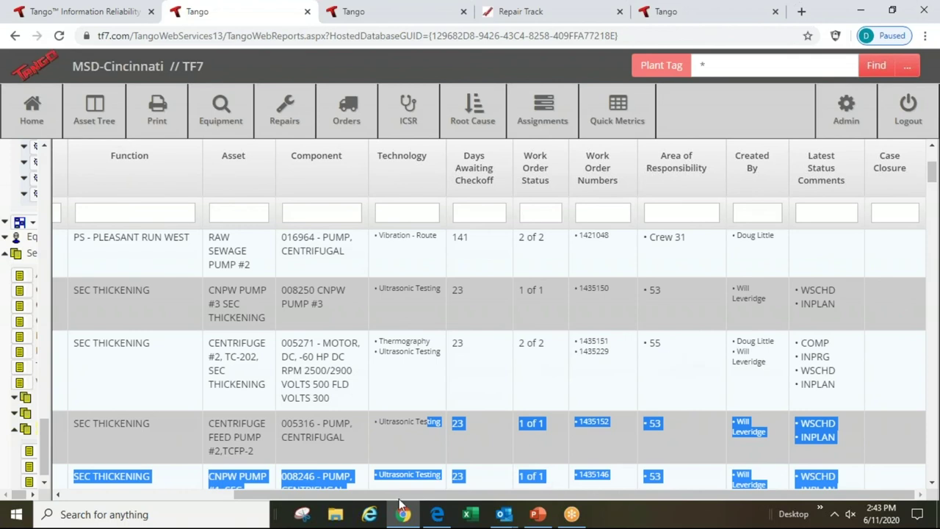
drag(401, 494, 220, 493)
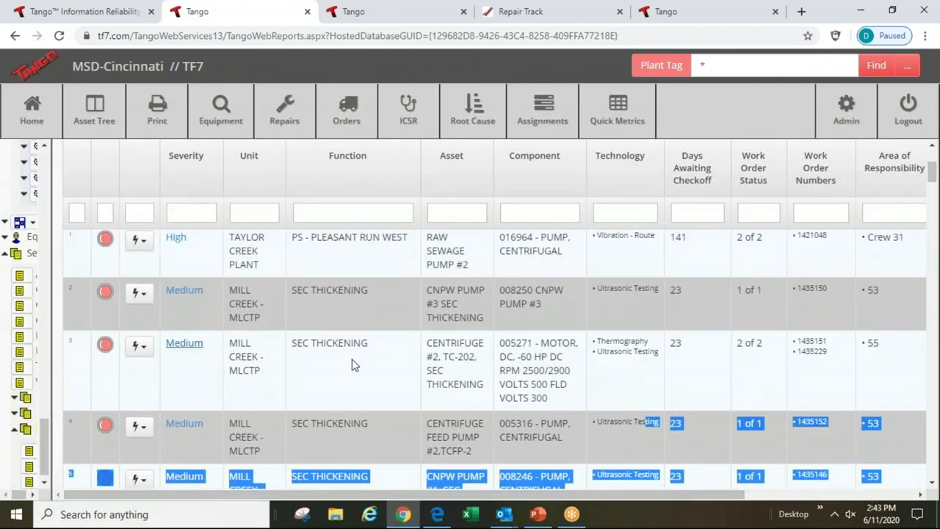